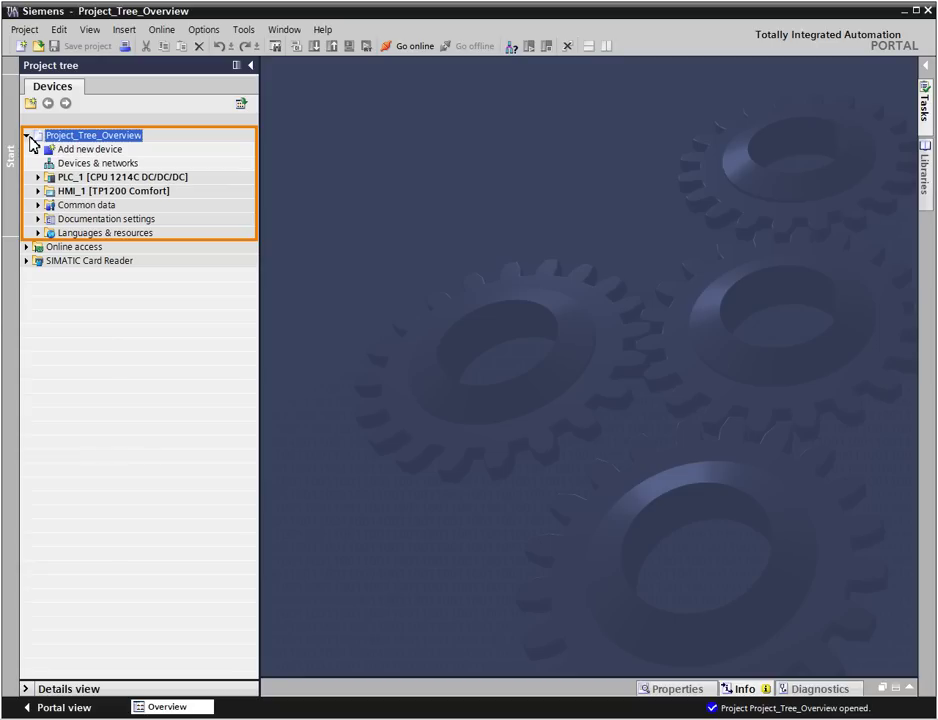
Step: Open the network view, then briefly expand and collapse Common data
double_click(57, 165)
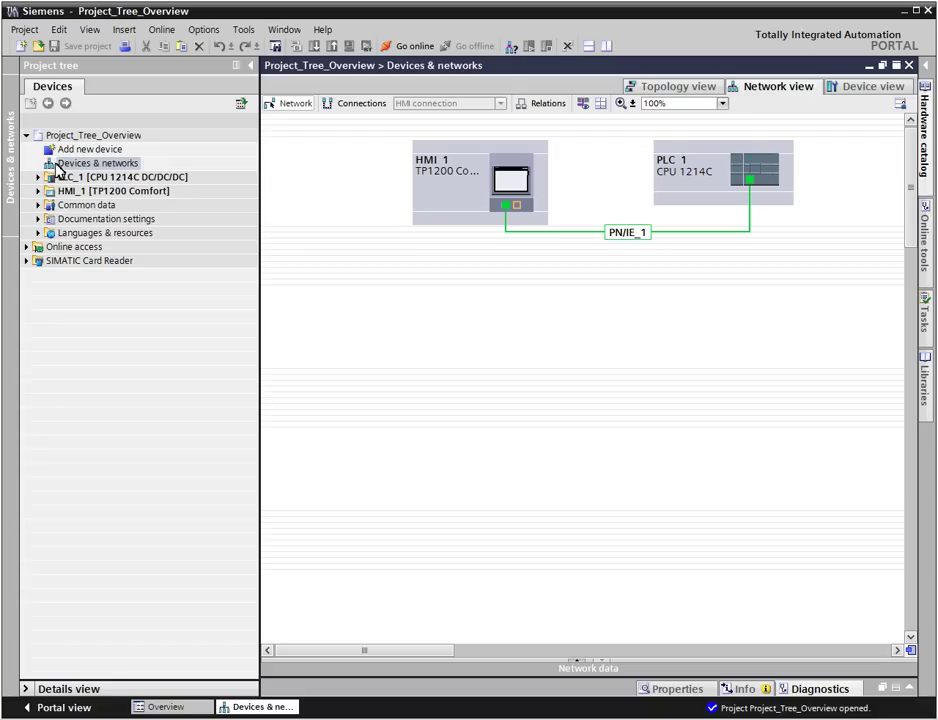
left_click(85, 207)
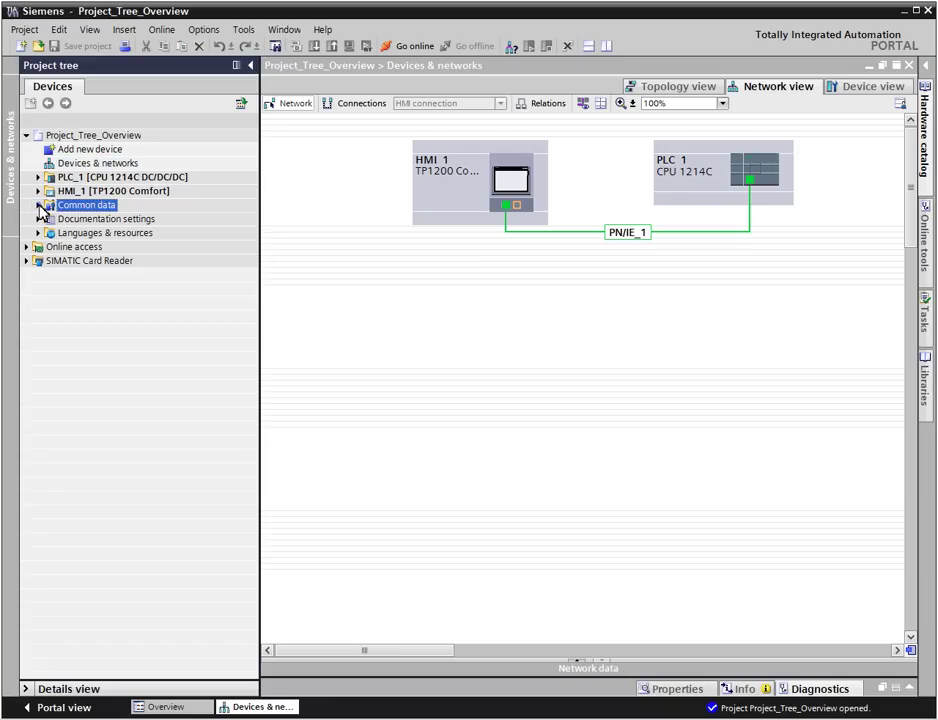
left_click(39, 205)
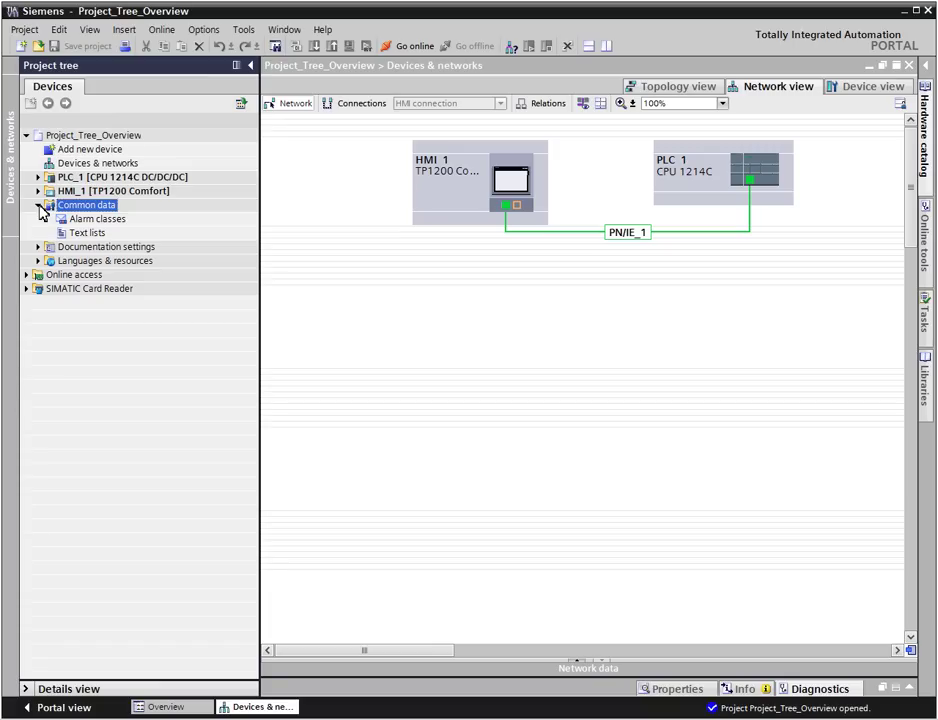
left_click(39, 205)
Step: Expand and collapse Documentation settings, then expand Languages & resources
left_click(70, 220)
left_click(37, 219)
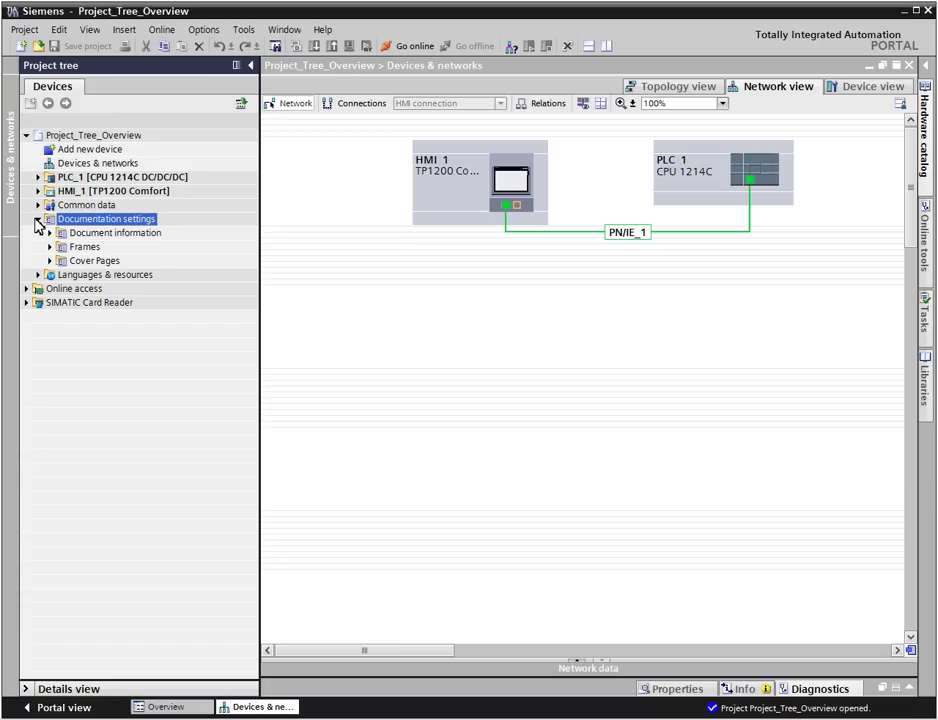
left_click(37, 220)
left_click(62, 234)
left_click(39, 233)
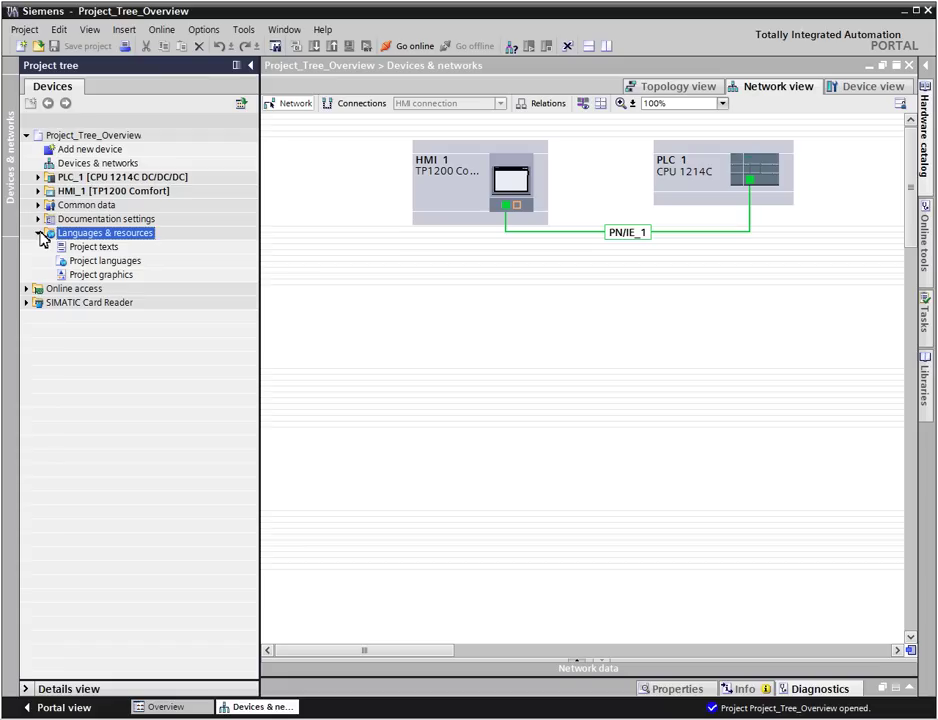
Step: Collapse Languages & resources and expand PLC_1 down to its Program blocks folder
left_click(39, 232)
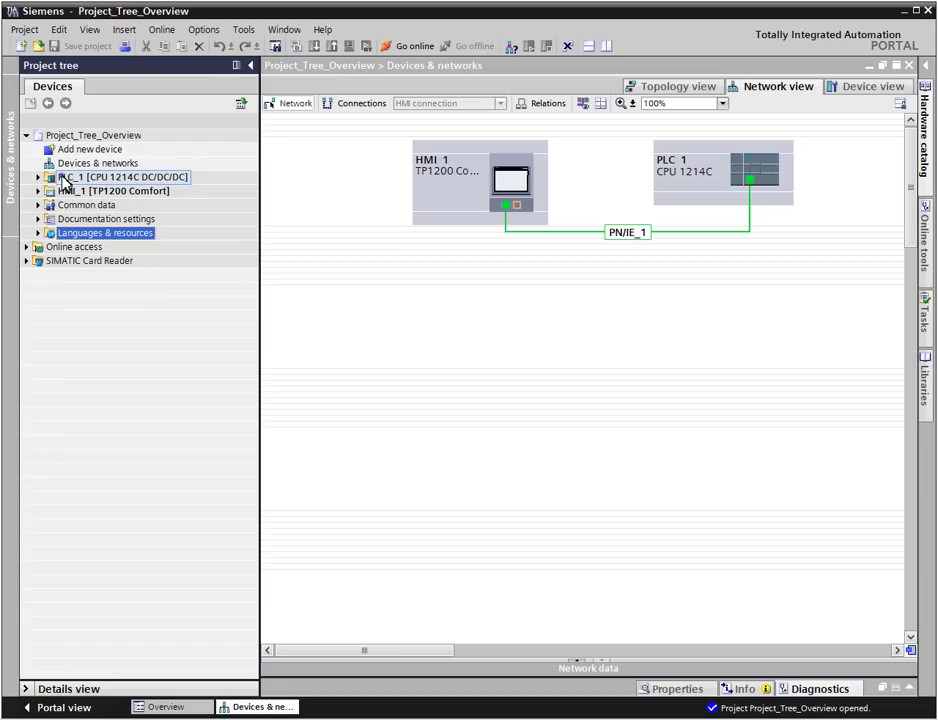
left_click(46, 178)
left_click(39, 178)
left_click(60, 219)
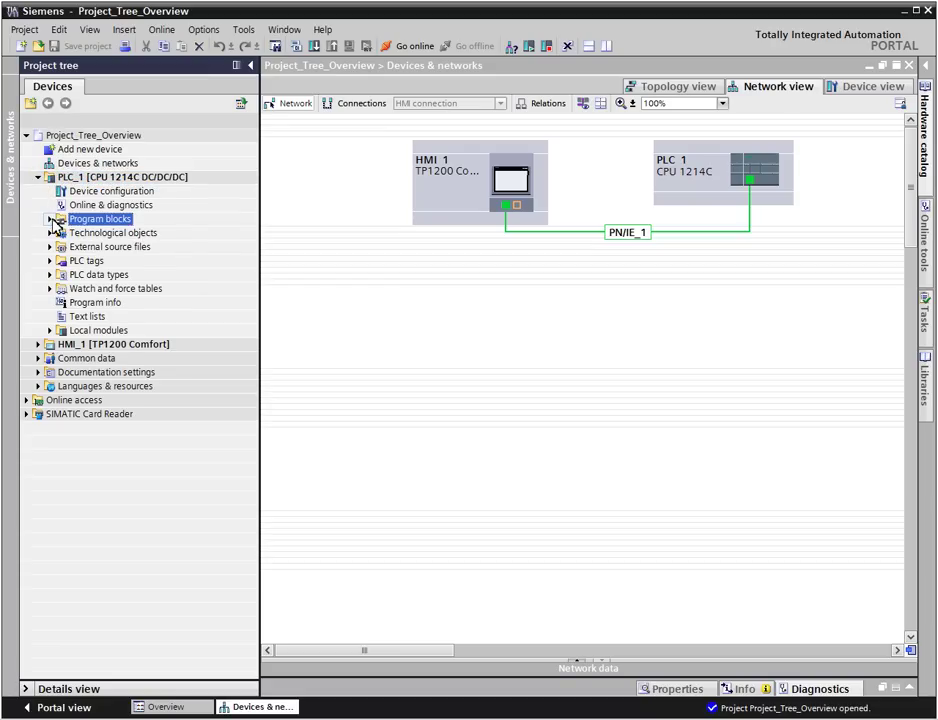
left_click(50, 219)
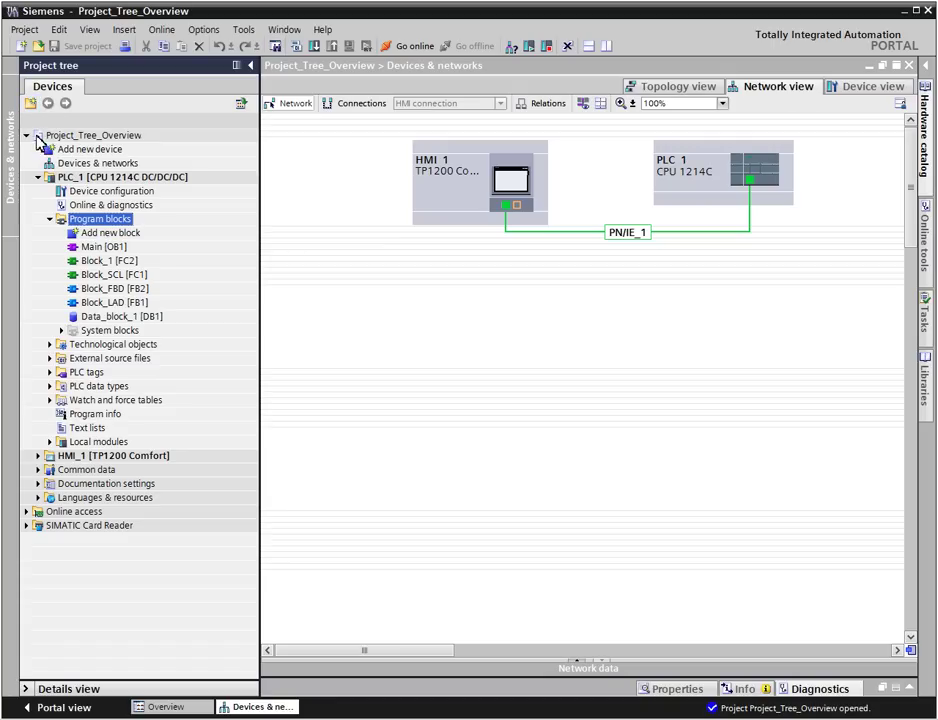
Step: Add a new group named 'Motor' under Program blocks
left_click(31, 104)
type("Motor")
key("Return")
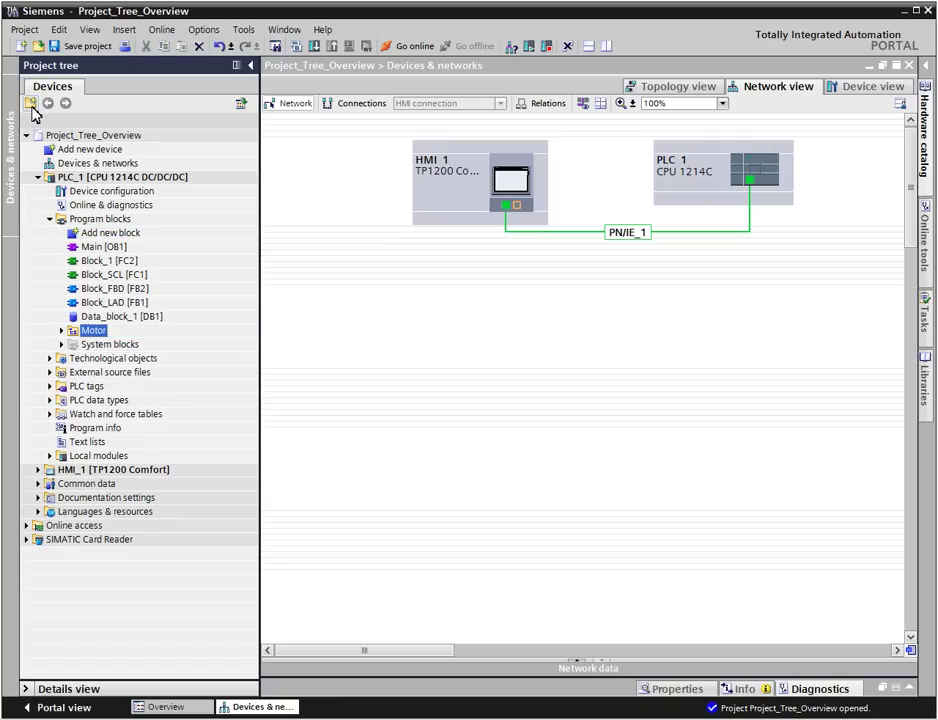
Step: Move Block_1 [FC2] and Data_block_1 [DB1] into the Motor group
left_click(97, 262)
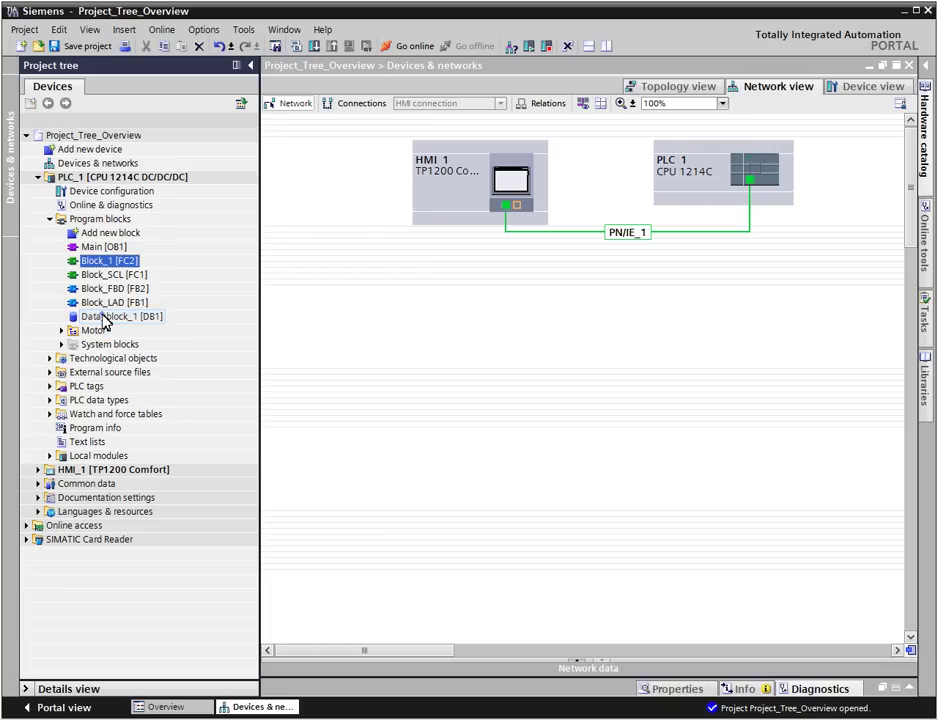
left_click(105, 318, "ctrl")
left_click_drag(105, 318, 97, 331)
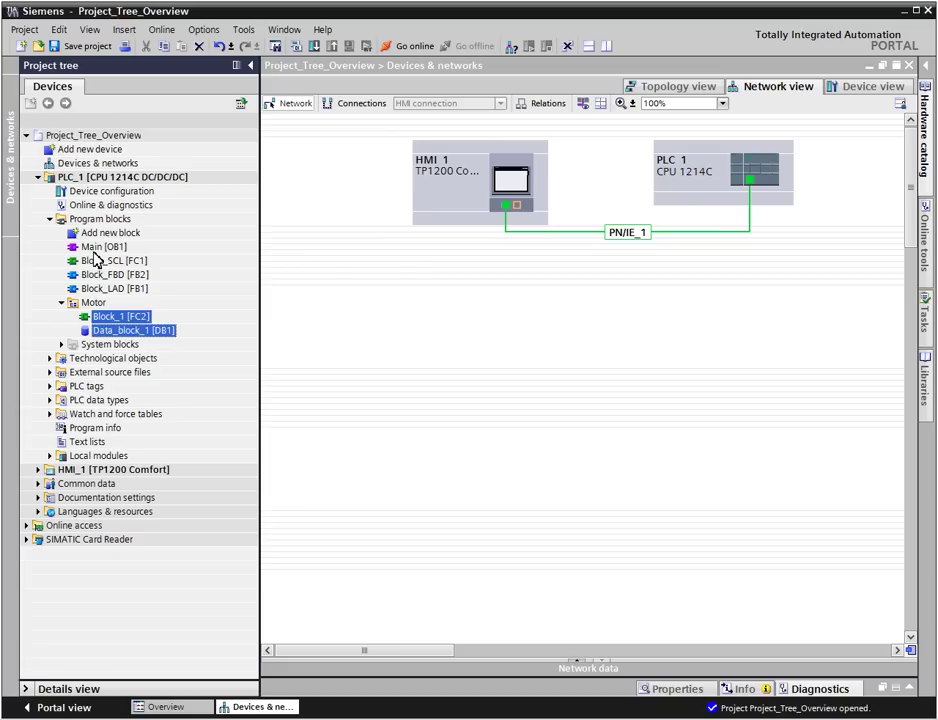
Step: Open PLC_1's device configuration, Block_SCL [FC1] and the Default tag table
double_click(92, 195)
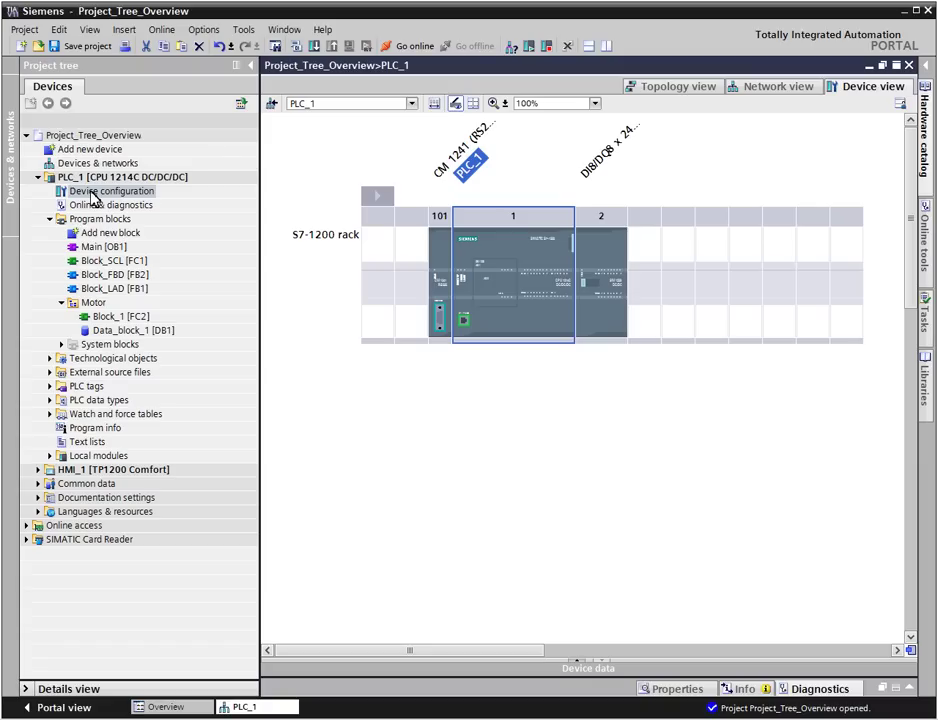
double_click(115, 262)
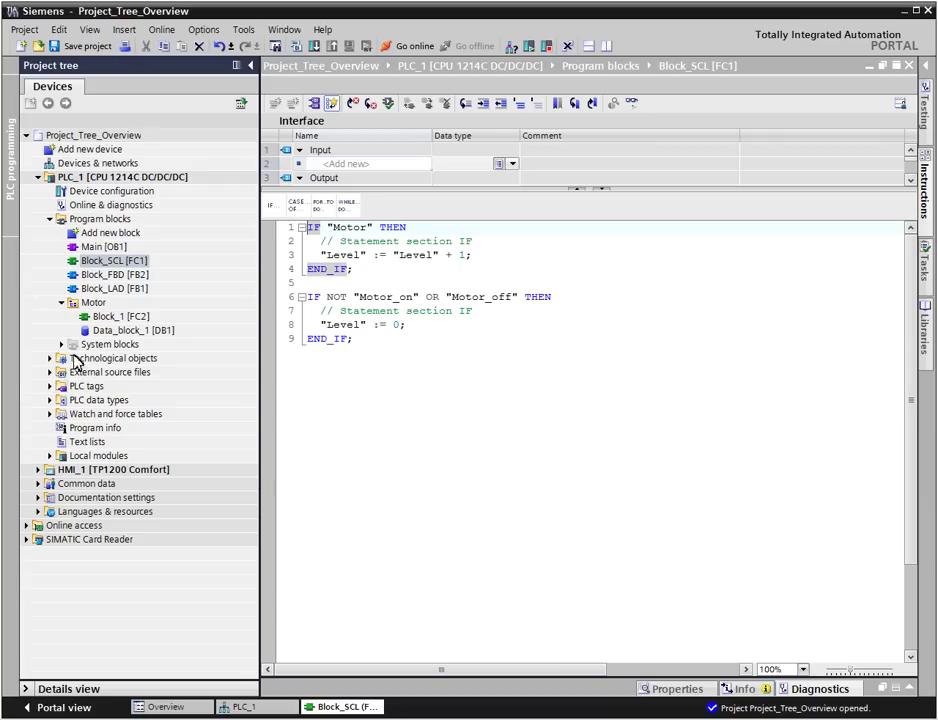
left_click(63, 390)
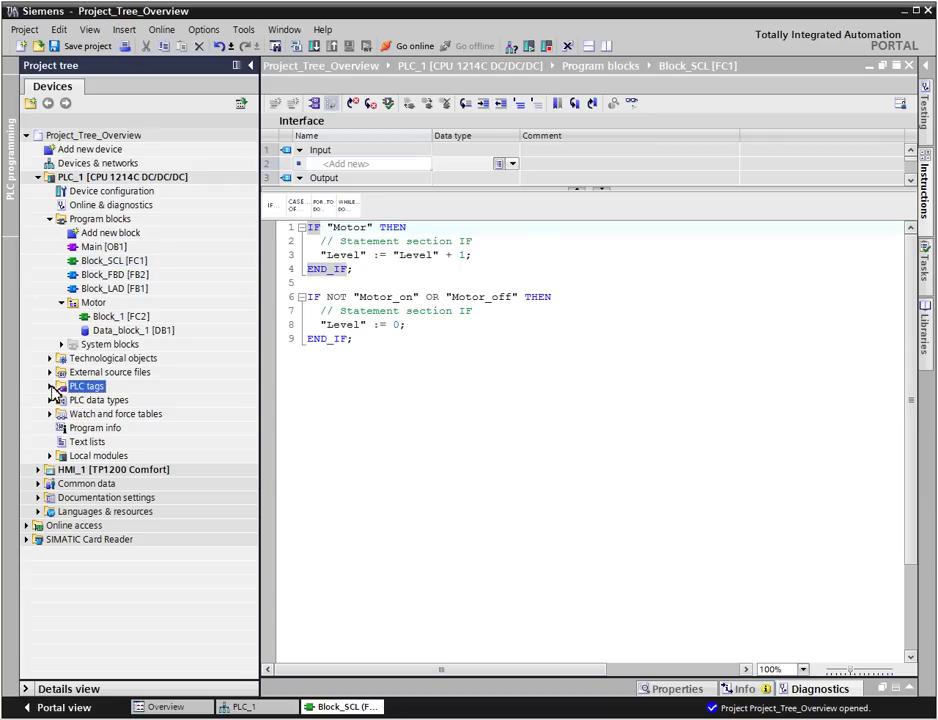
left_click(50, 388)
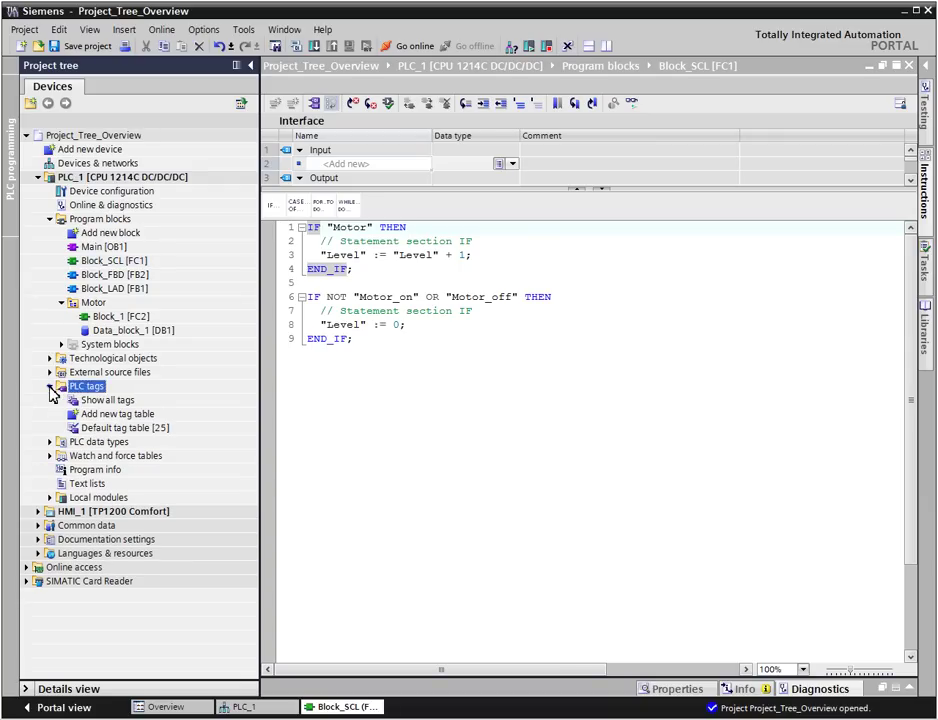
double_click(113, 430)
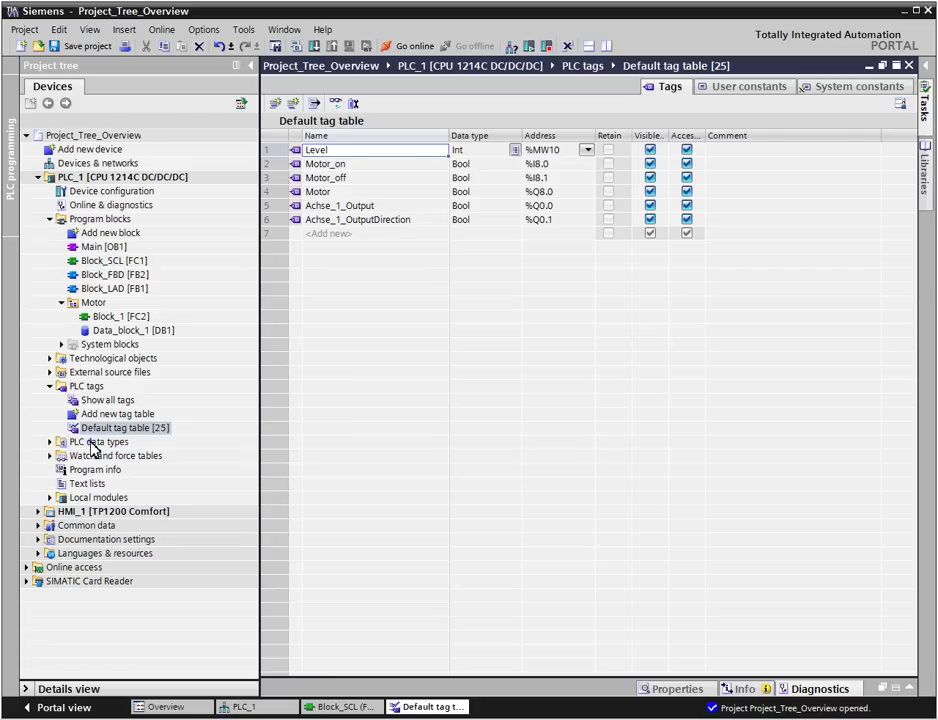
Step: Open the Motor_Struct data type and the Beobachtungstabelle_Motor watch table
left_click(92, 444)
left_click(50, 442)
double_click(104, 470)
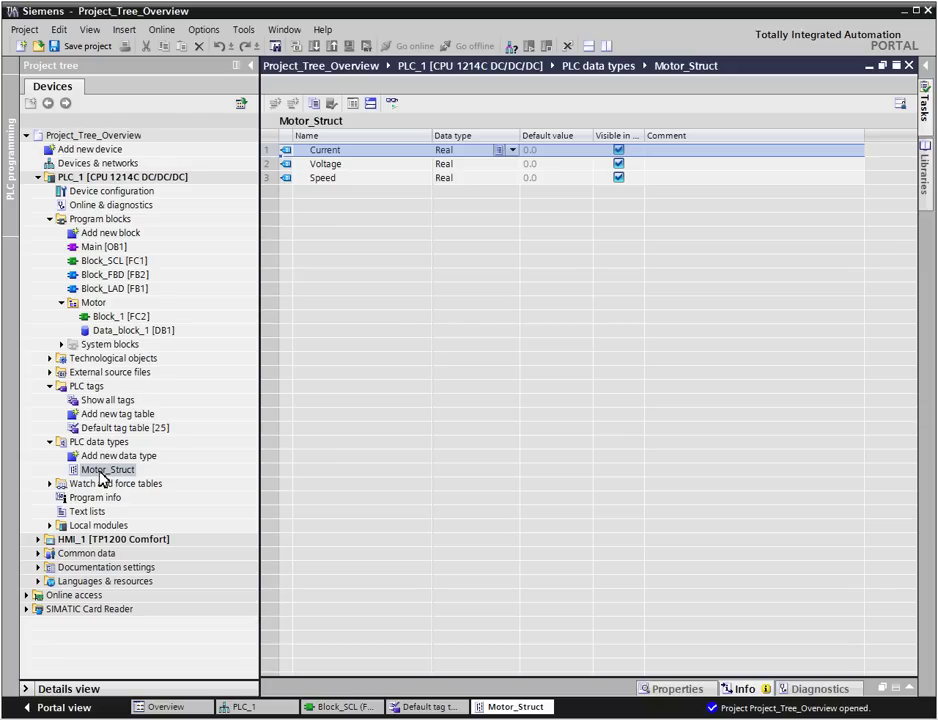
left_click(78, 487)
left_click(50, 484)
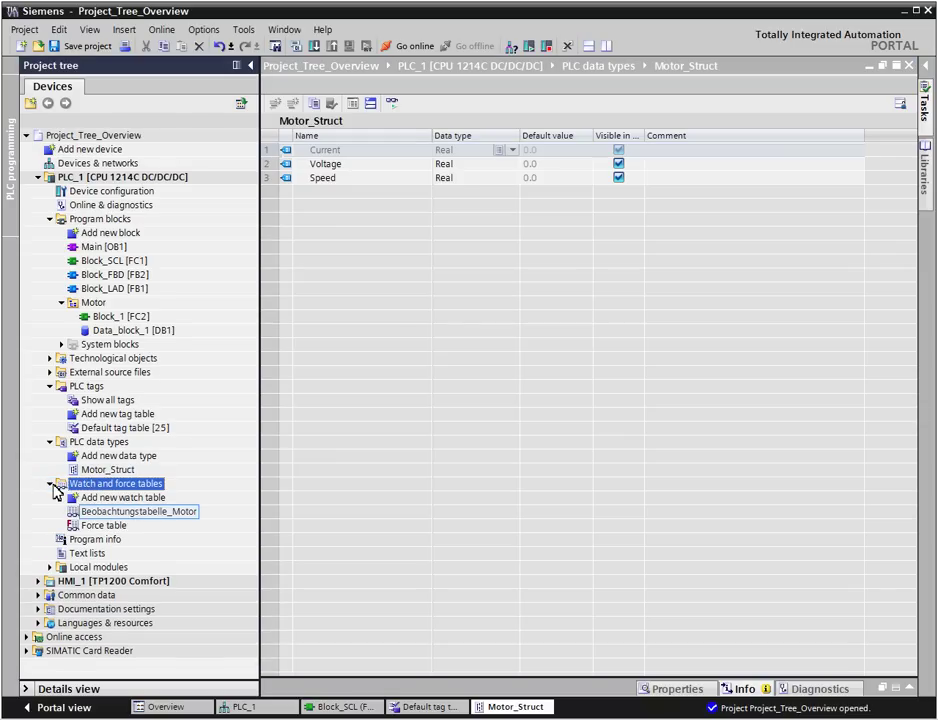
double_click(84, 512)
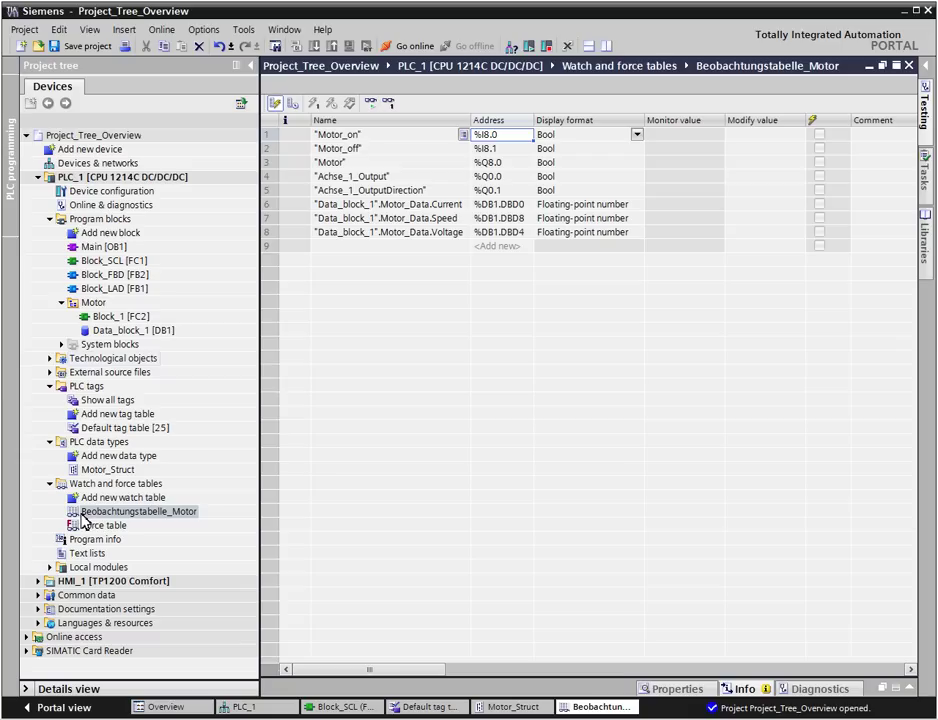
Step: Open the PID_3Step_1 configuration editor, then create the new function Block_2 [FC3]
left_click(90, 359)
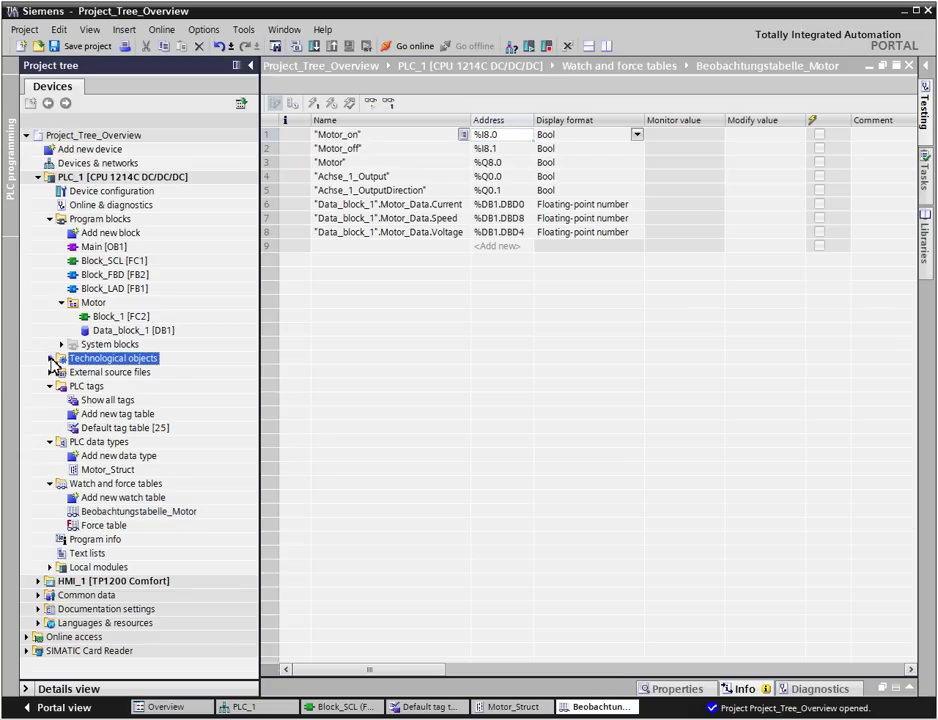
left_click(50, 358)
left_click(61, 386)
double_click(105, 401)
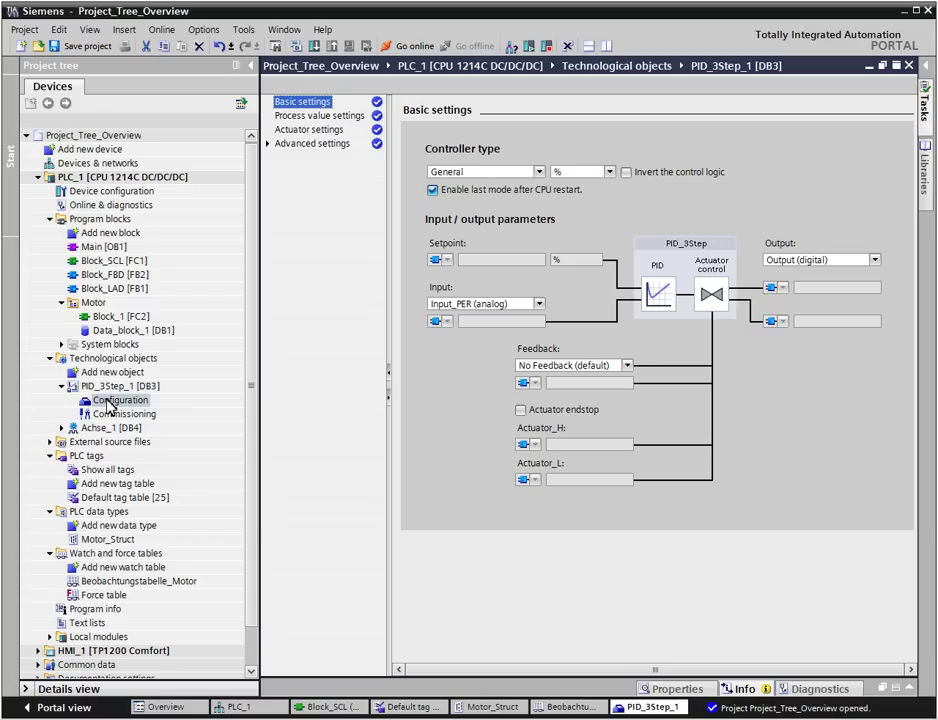
double_click(90, 234)
left_click(608, 558)
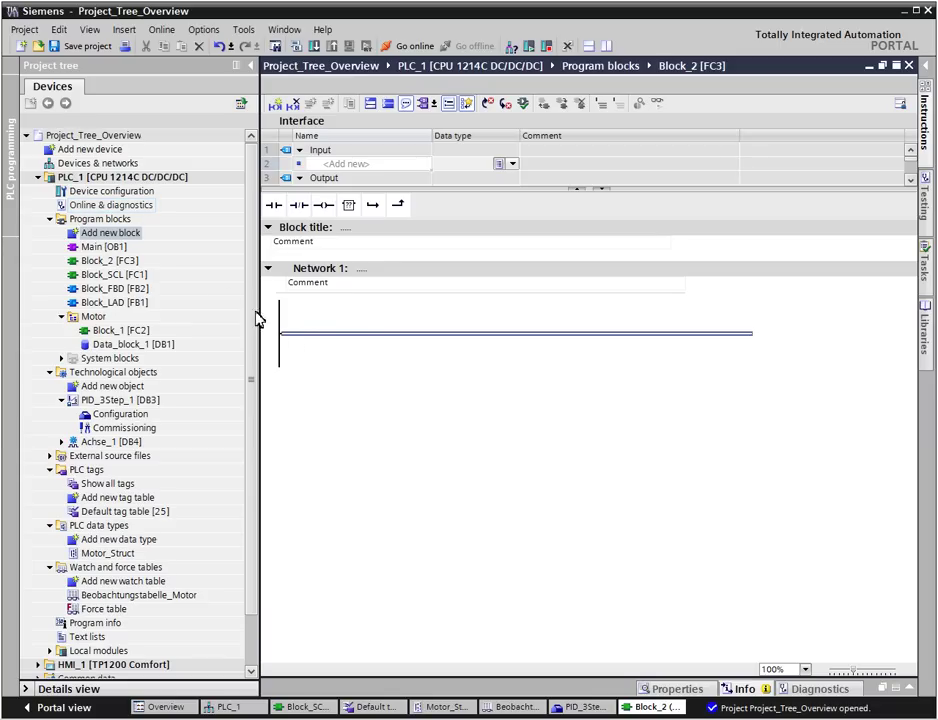
Step: Go online with PLC_1 from Online & diagnostics and expand its Local modules
double_click(97, 206)
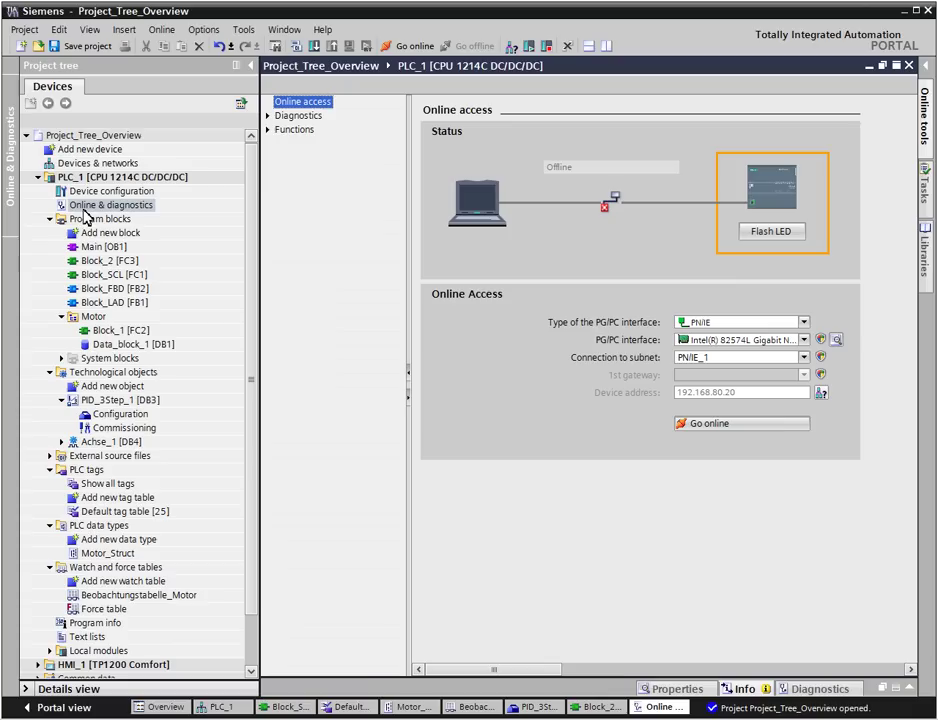
left_click(700, 424)
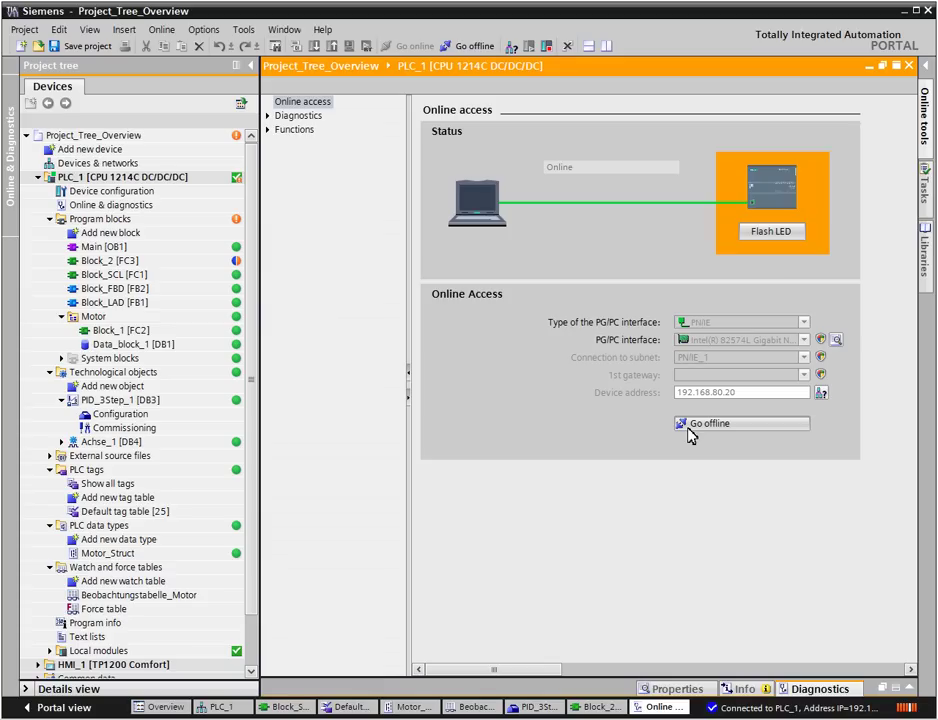
left_click(70, 651)
left_click(51, 651)
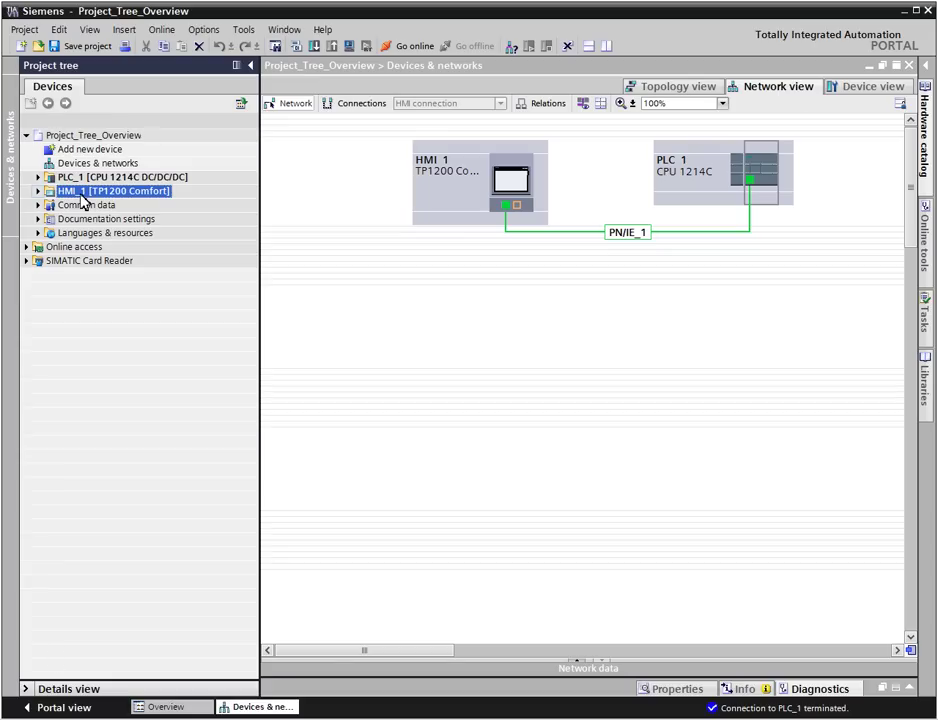
Step: Expand HMI_1 and its Screens folder, then collapse HMI_1 again
left_click(38, 190)
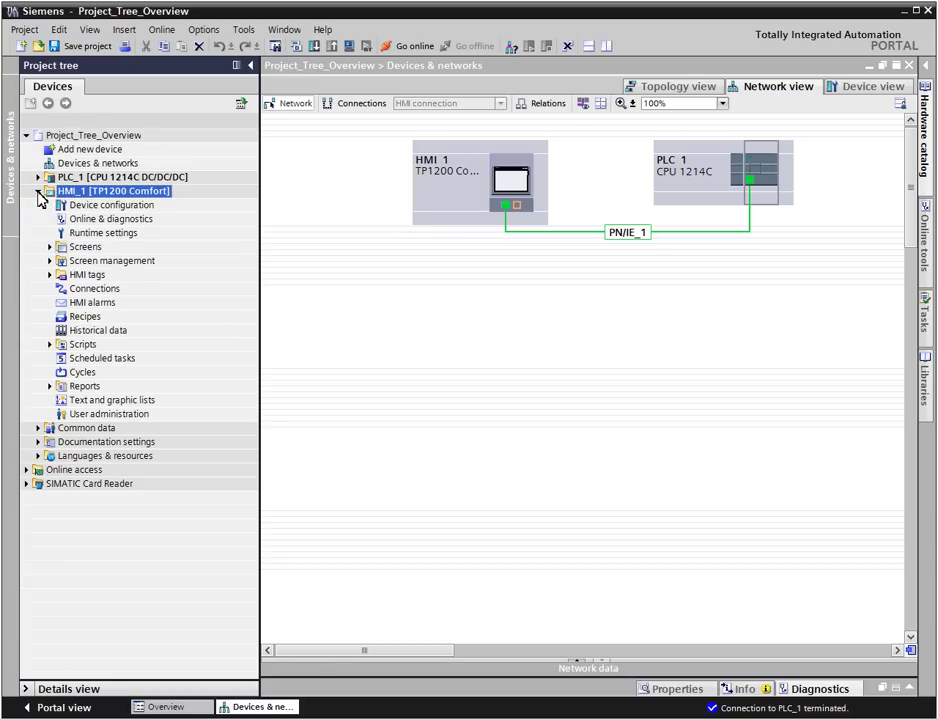
left_click(62, 250)
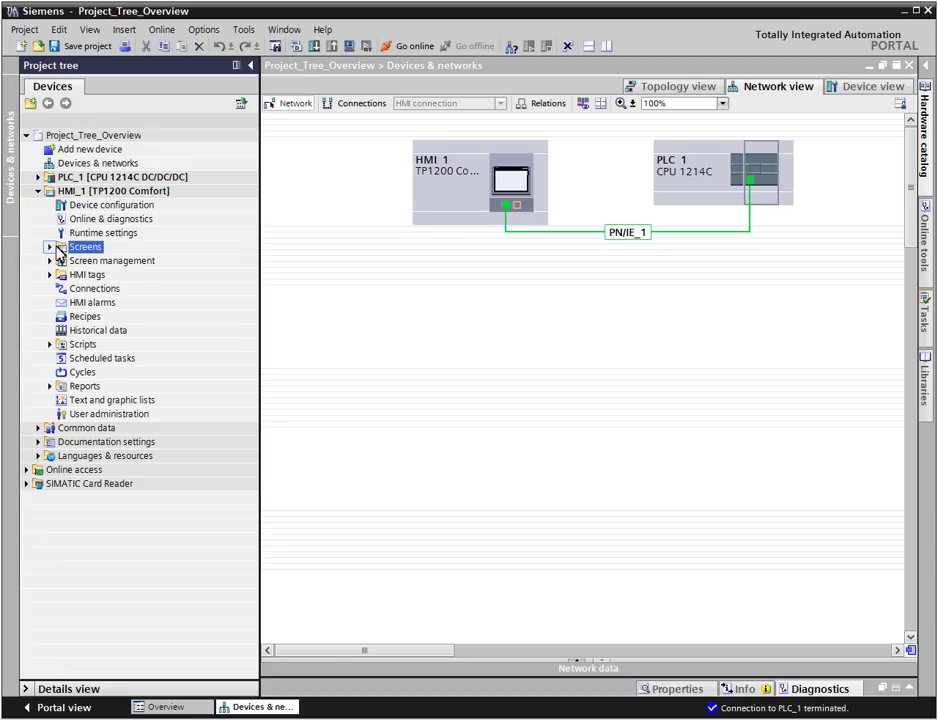
left_click(50, 247)
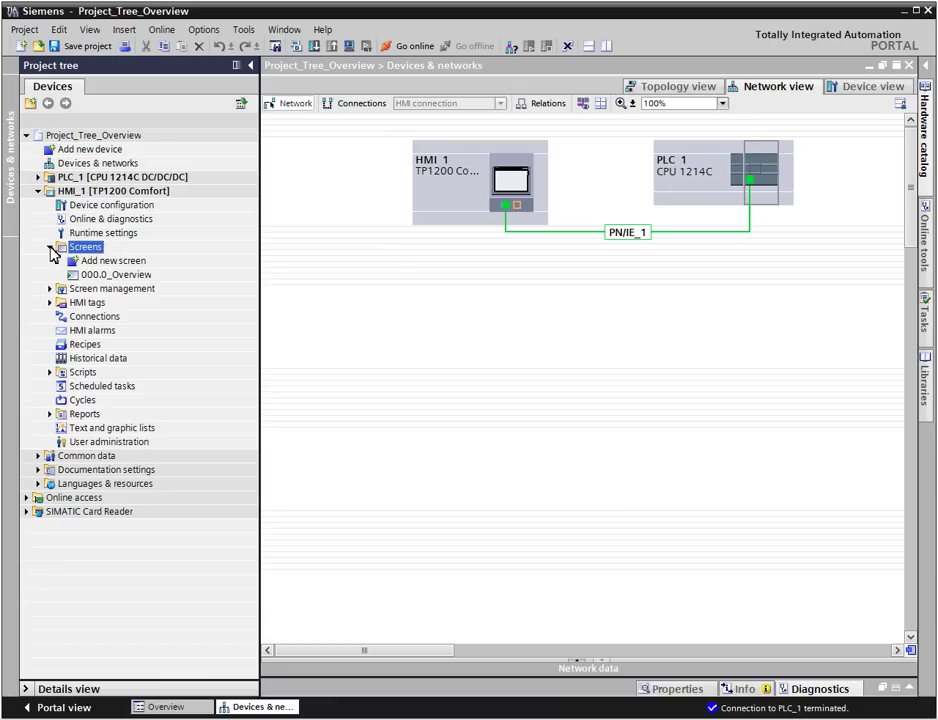
left_click(33, 250)
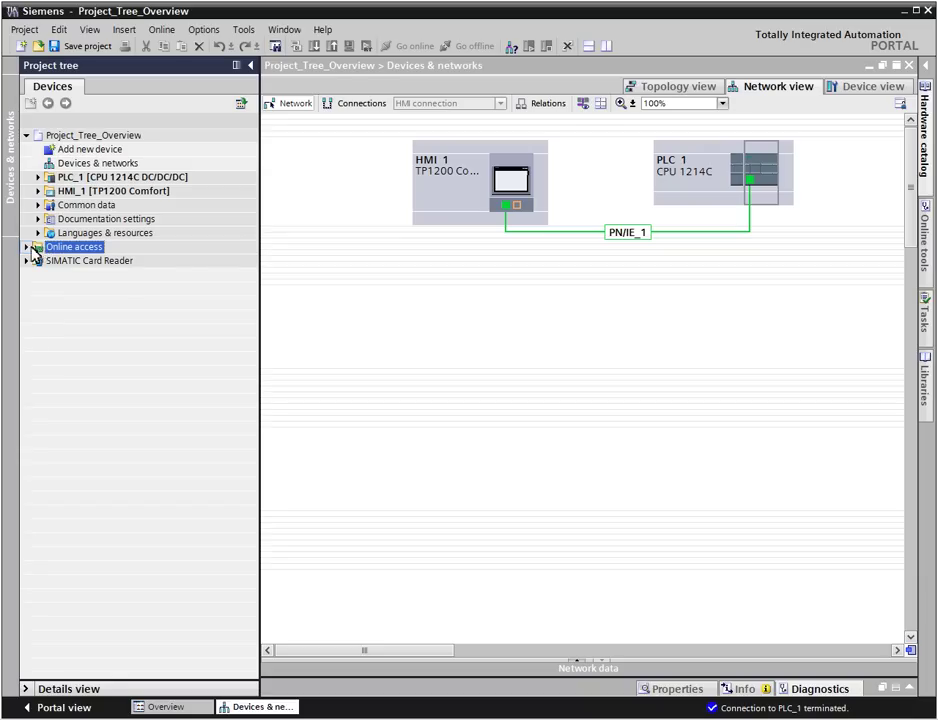
Step: Update accessible devices on the Intel network connection, then expand SIMATIC Card Reader
left_click(28, 248)
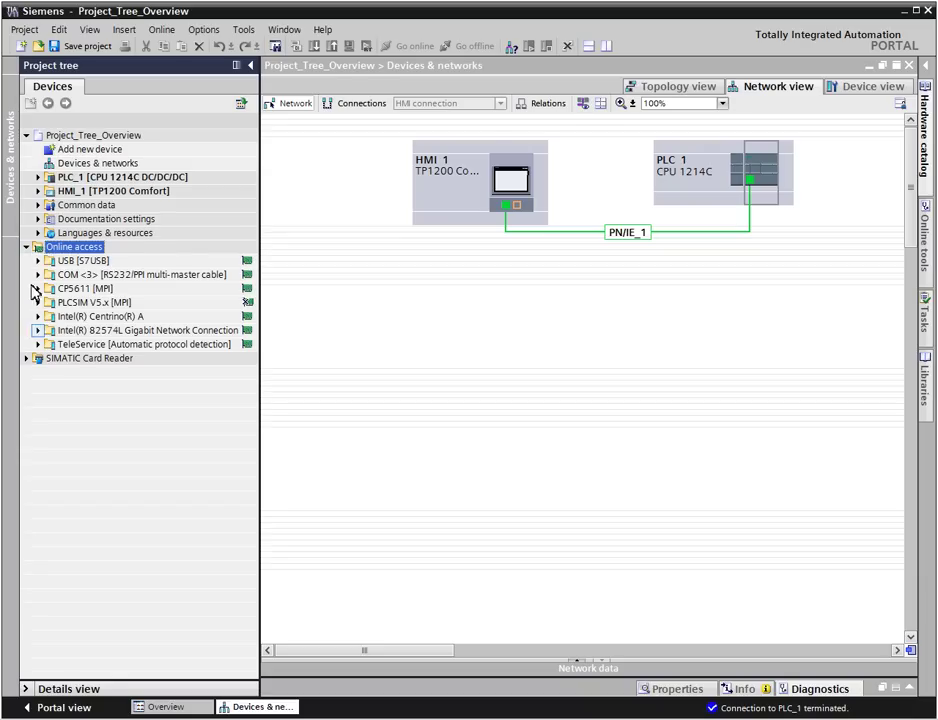
left_click(38, 330)
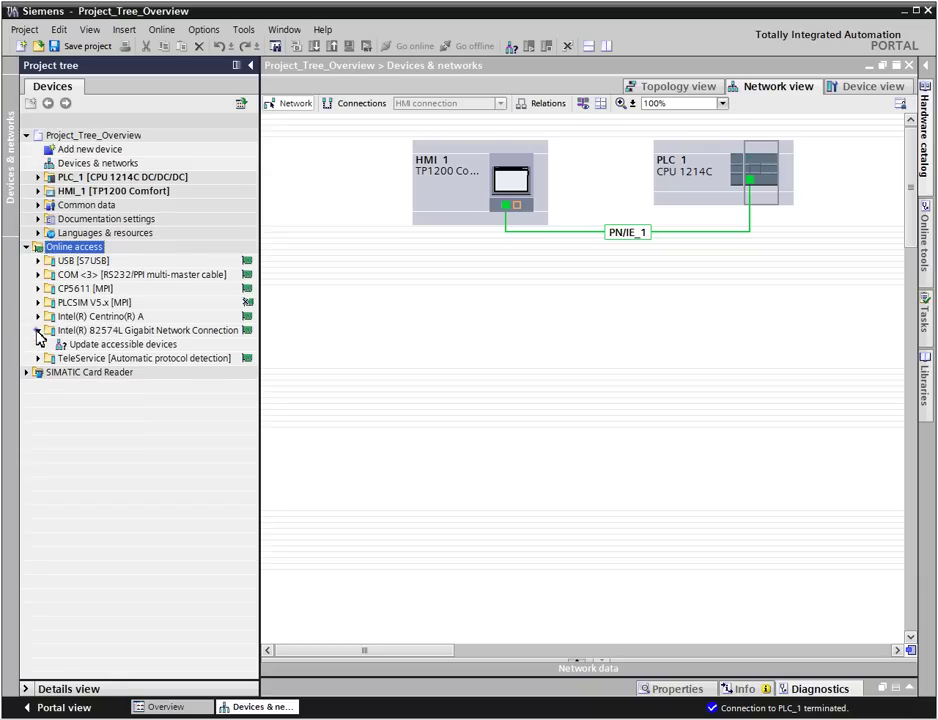
double_click(93, 346)
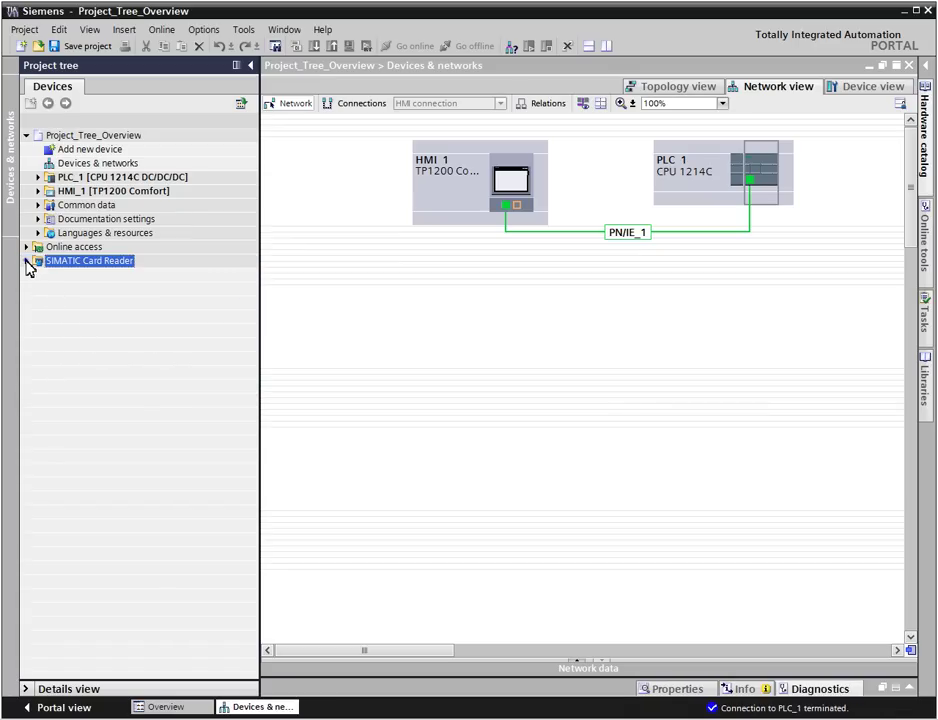
left_click(27, 261)
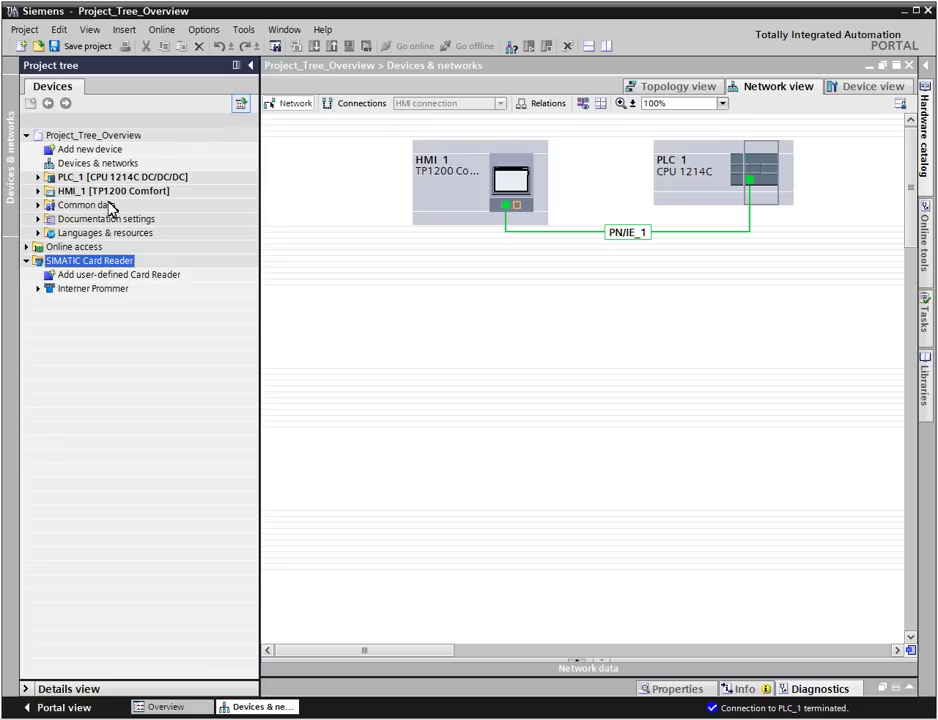
Step: Switch to overview mode and step through project, HMI_1 and PLC_1 thumbnails to Program blocks
left_click(241, 104)
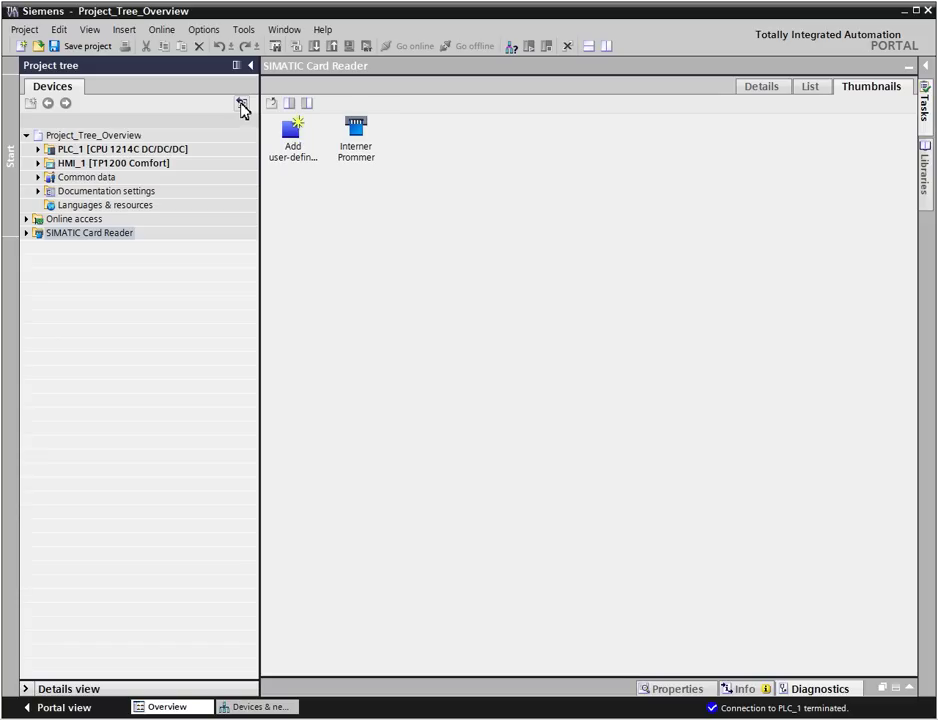
left_click(76, 136)
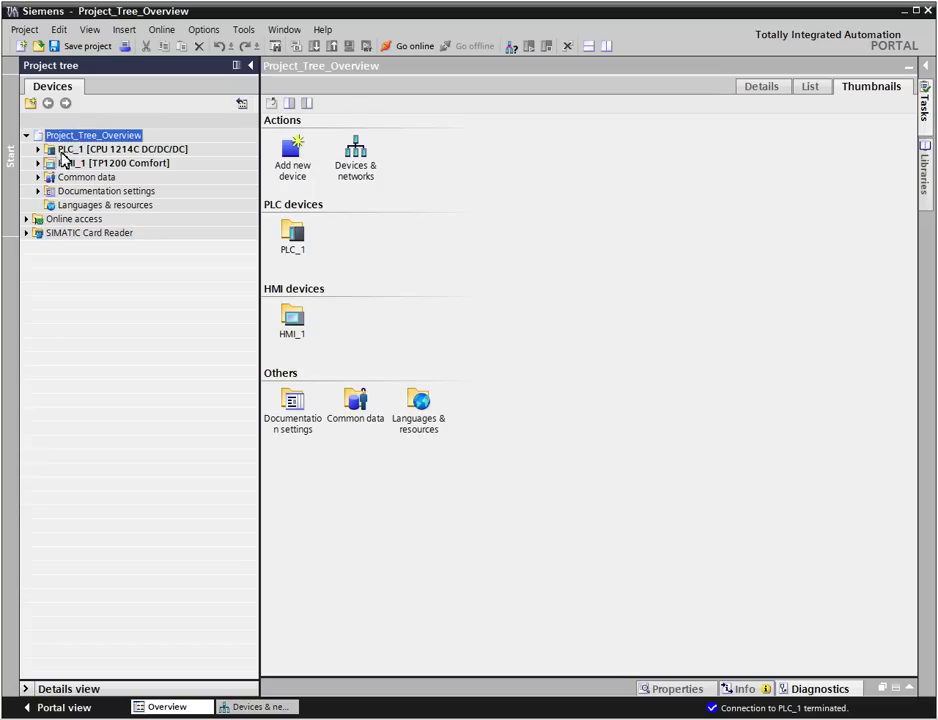
left_click(58, 165)
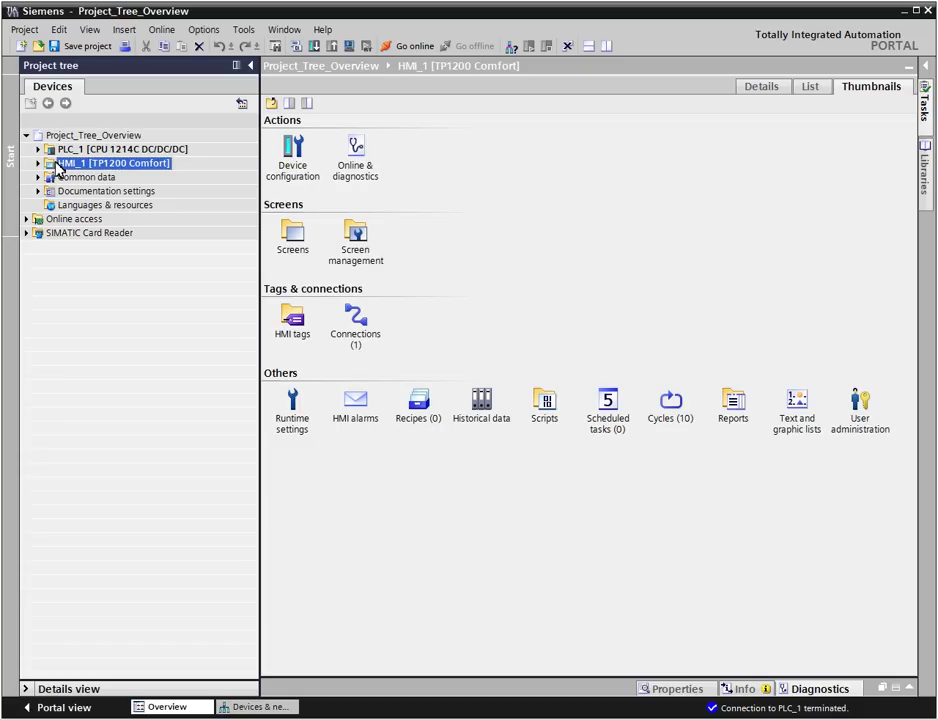
left_click(62, 151)
left_click(38, 149)
left_click(105, 164)
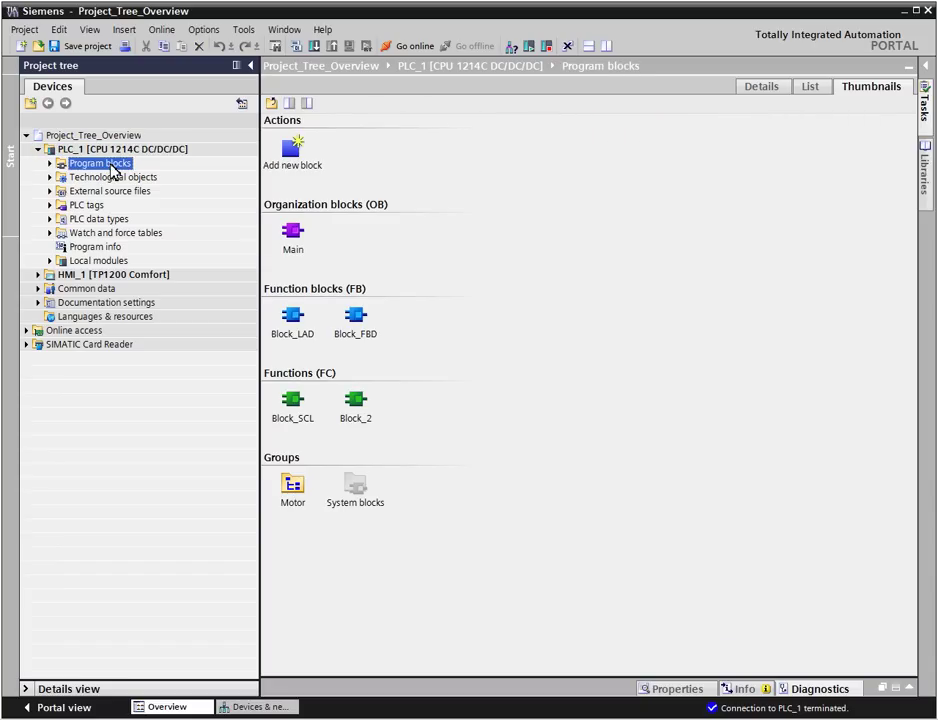